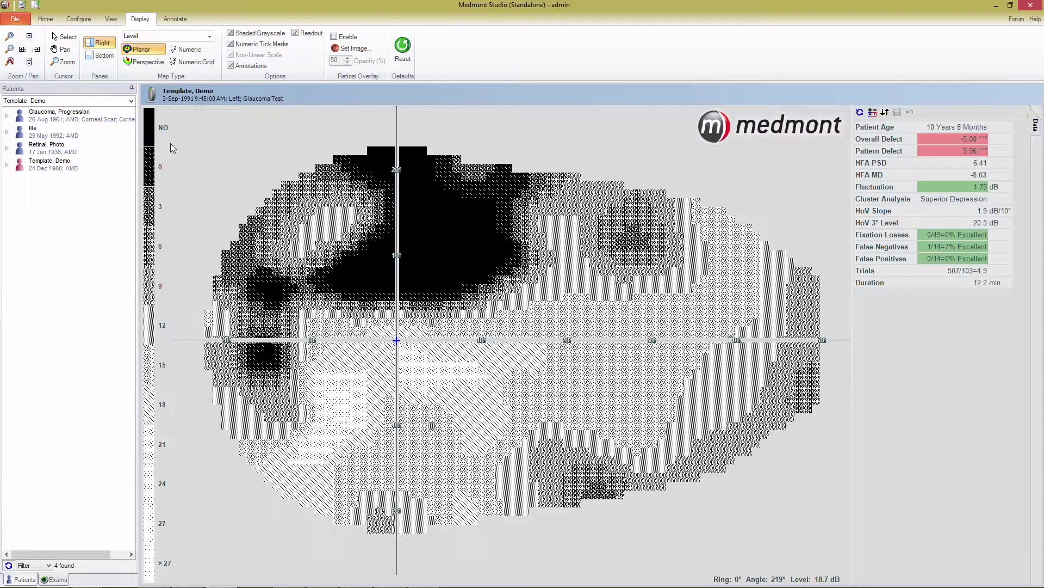
Step: Toggle the statistics panel off and on, then recalculate the exam's user defined attributes
left_click(101, 45)
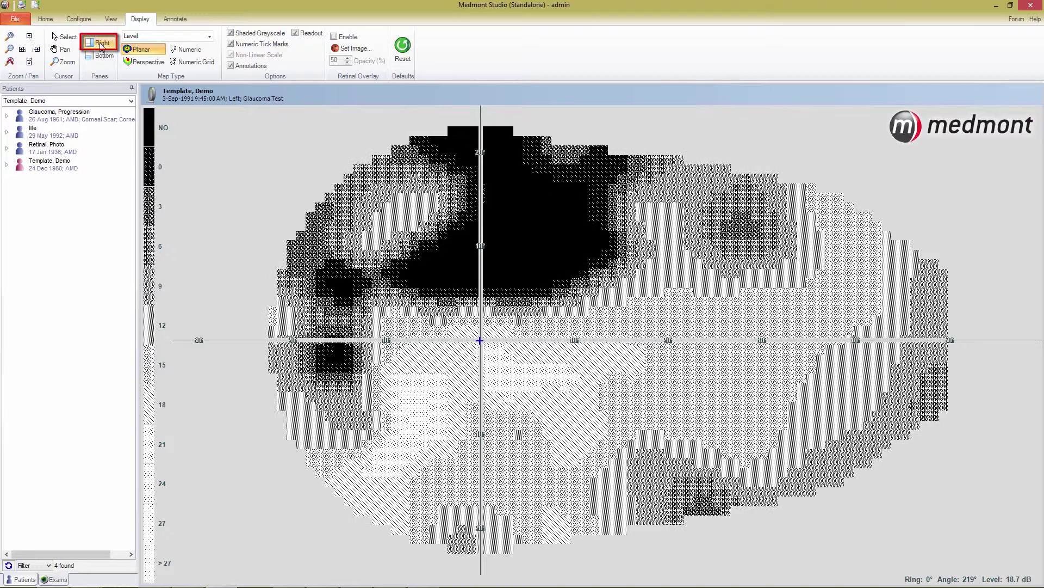
left_click(101, 45)
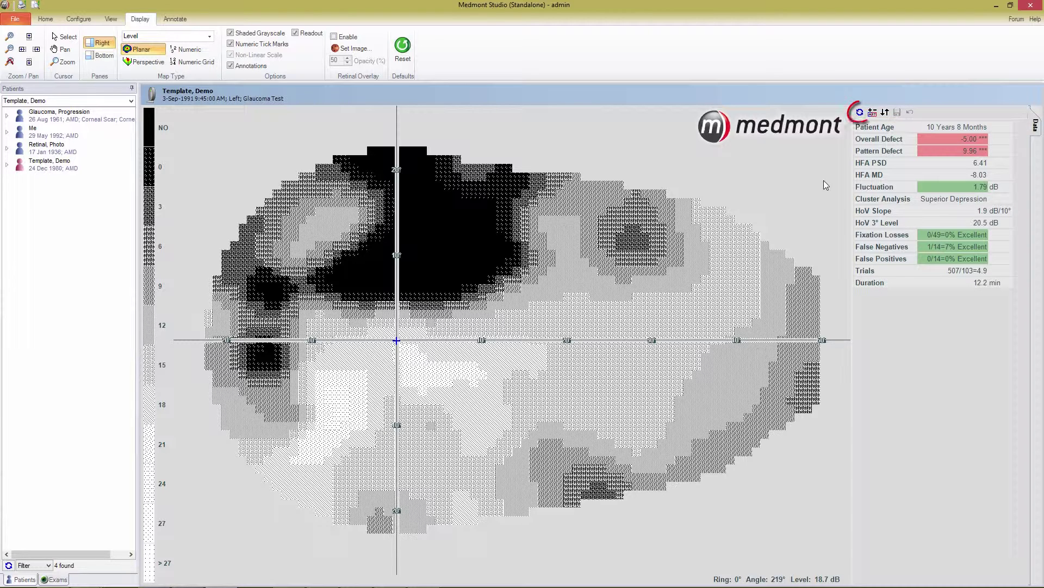
left_click(860, 112)
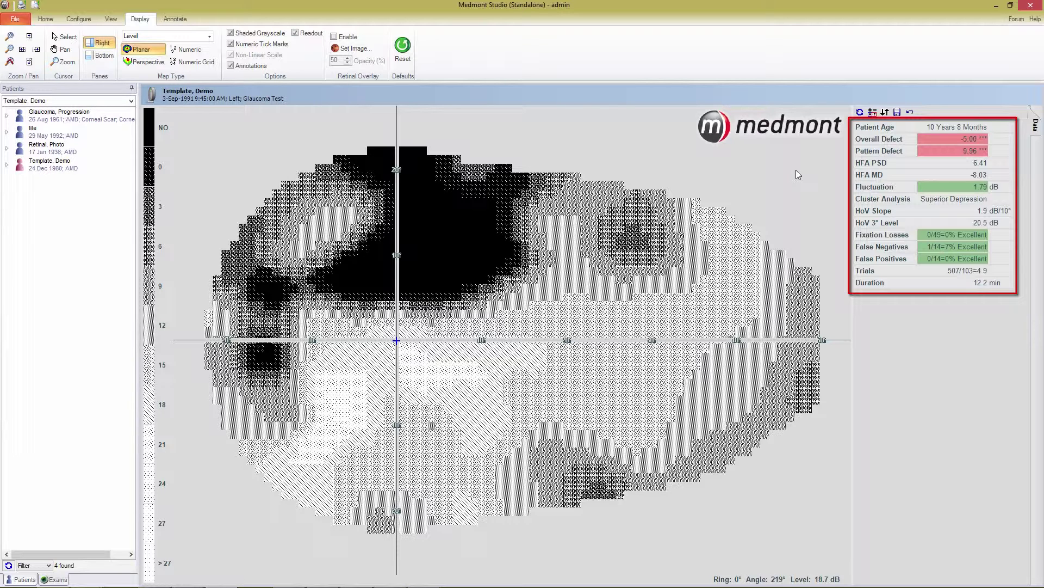
Step: Expand Glaucoma, Progression, recalculate HFA PSD and MD on its 23-Jun-1992 10:45 left-eye exam, then expand Template, Demo
left_click(9, 119)
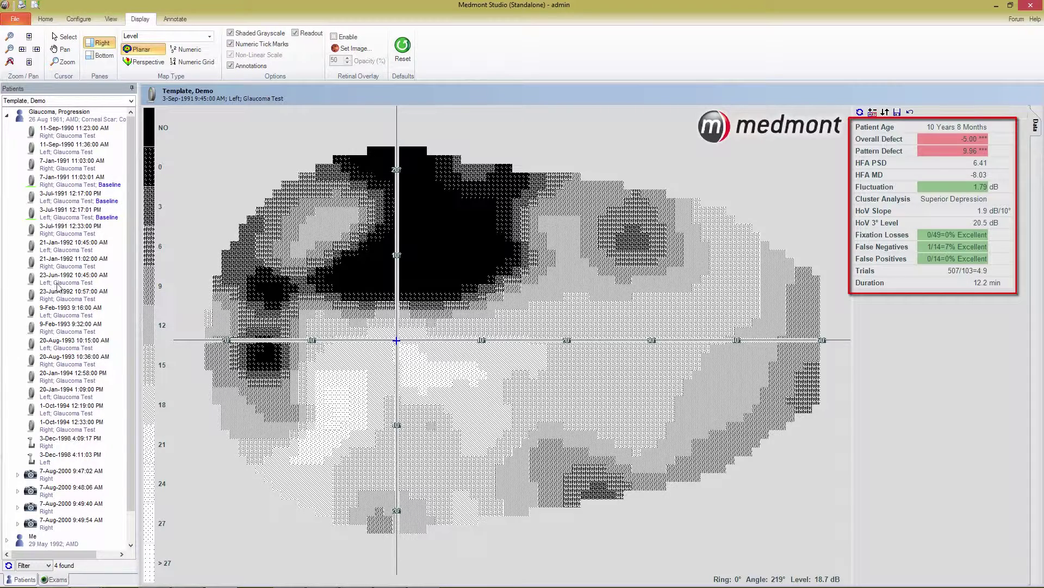
left_click(64, 316)
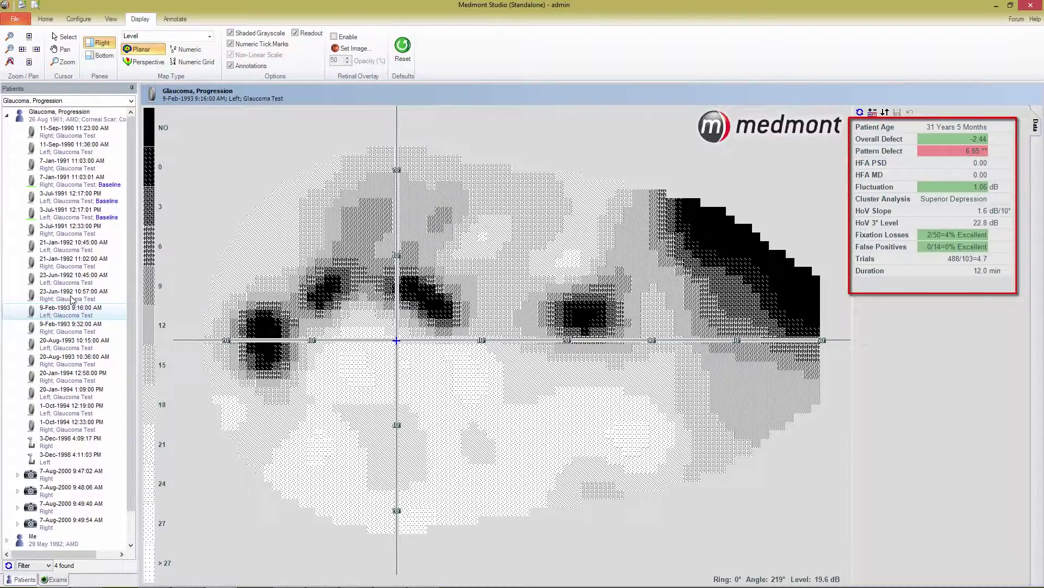
left_click(70, 296)
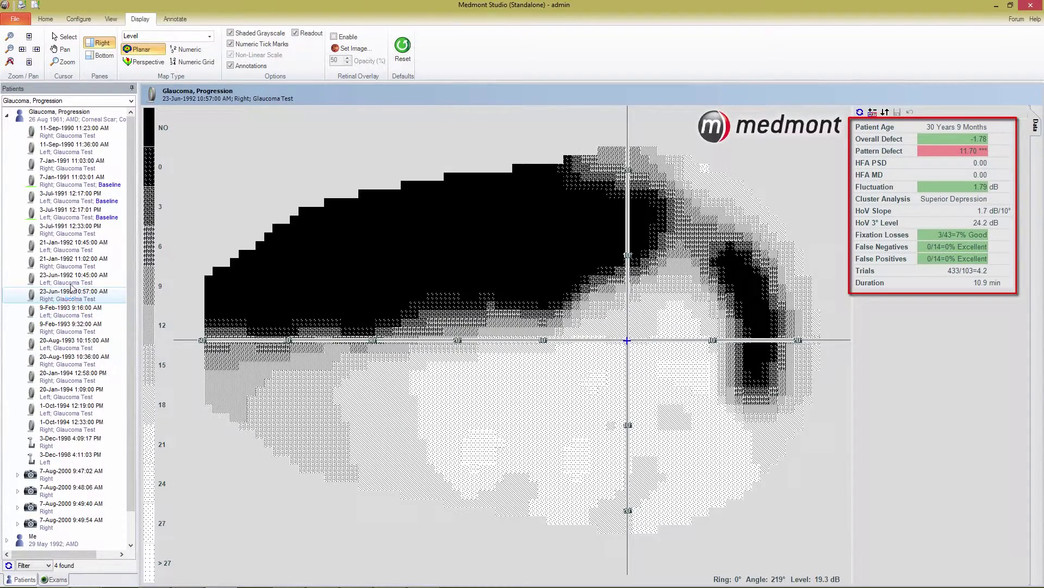
left_click(70, 278)
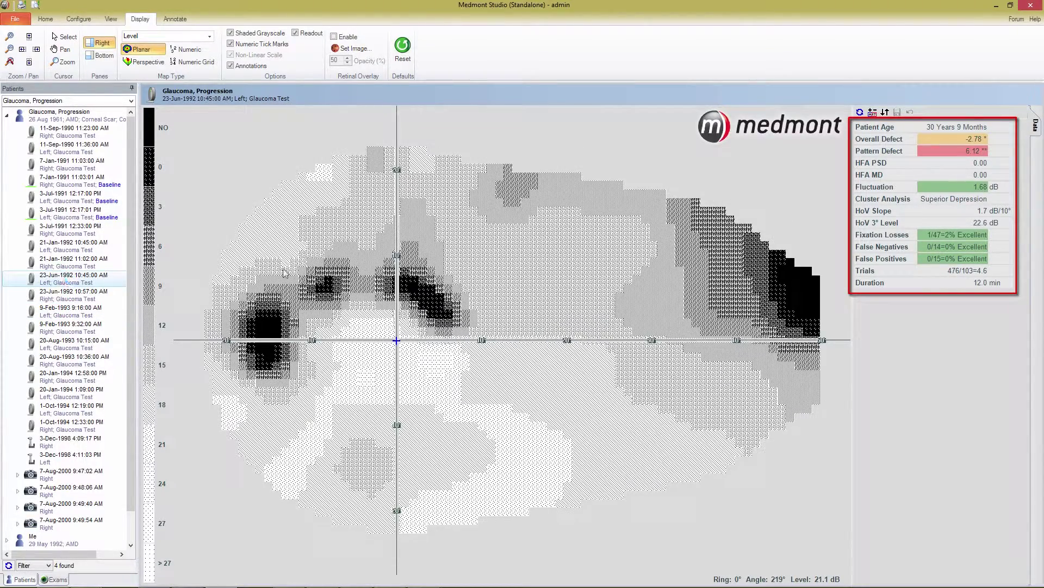
left_click(861, 112)
scroll(75, 365, "down", 1)
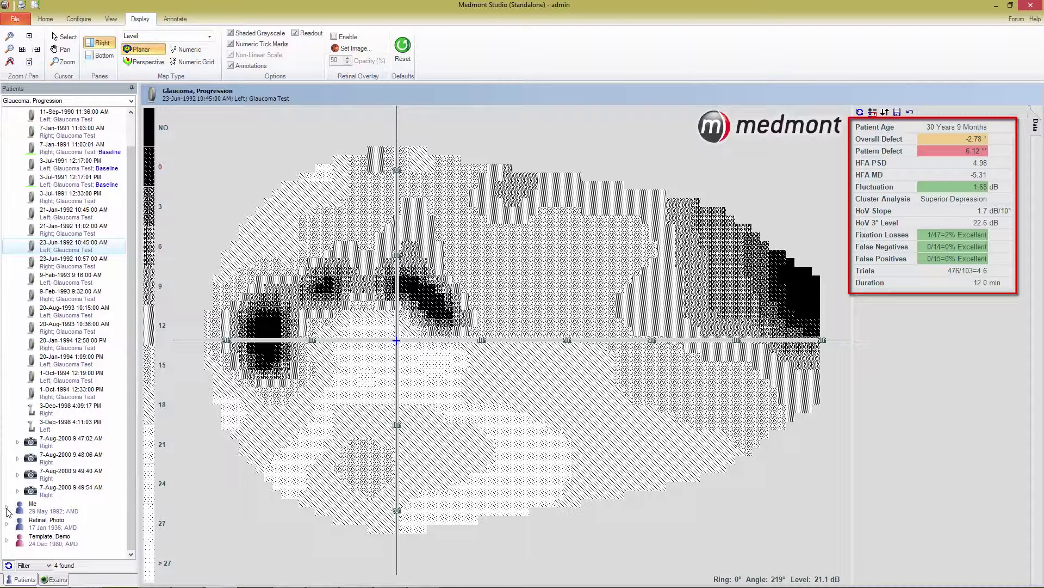
left_click(9, 543)
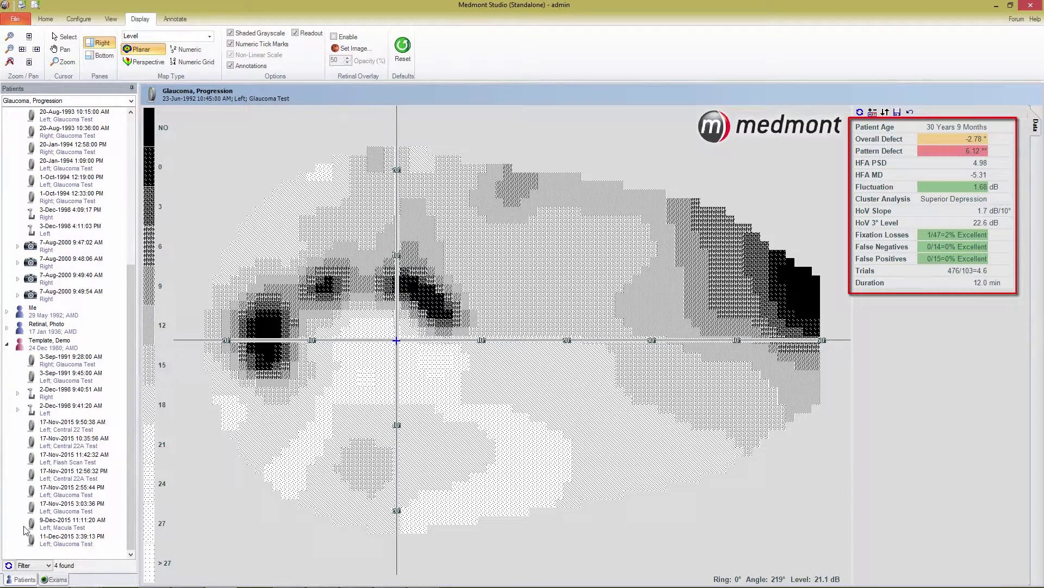
left_click(82, 377)
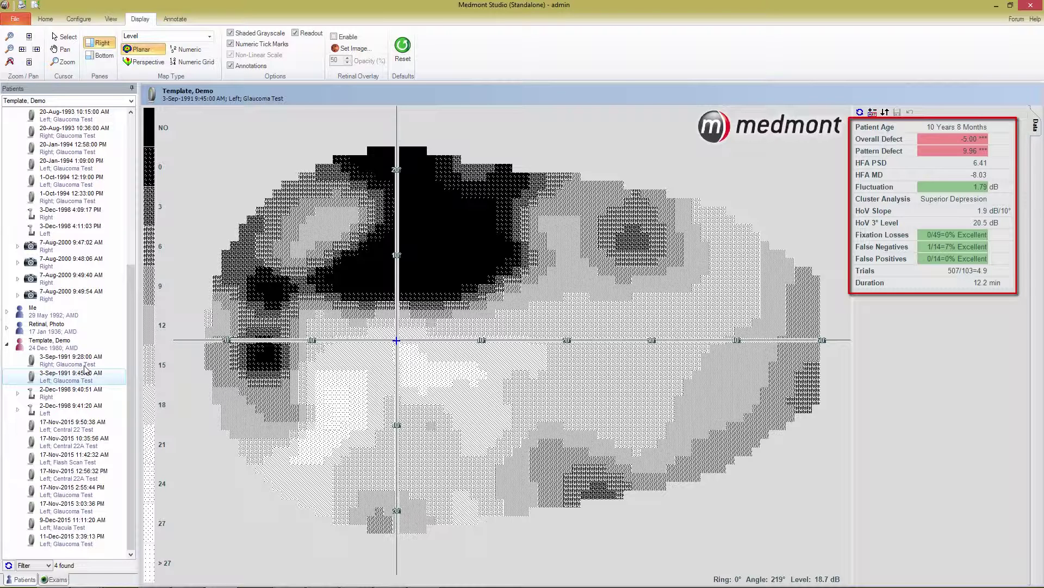
left_click(74, 495)
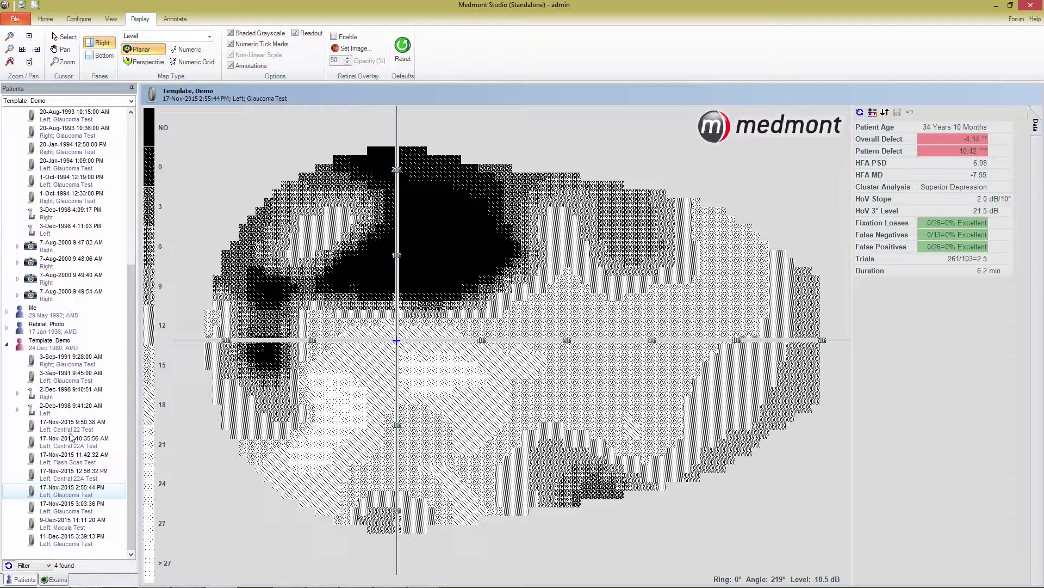
left_click(74, 378)
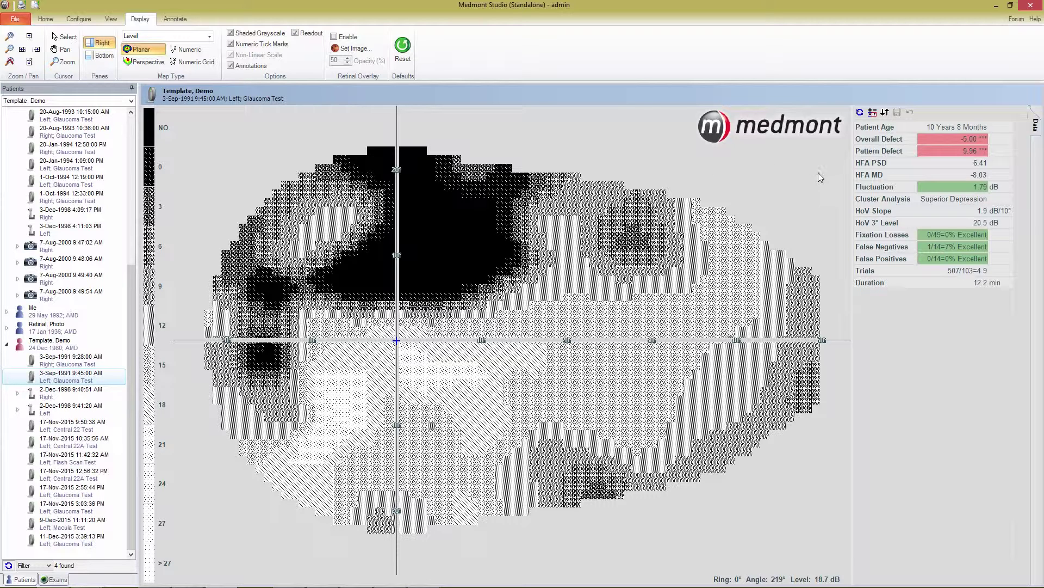
Step: In Arrange Attributes, pick IOP from the available attributes and move it into the displayed list
left_click(884, 112)
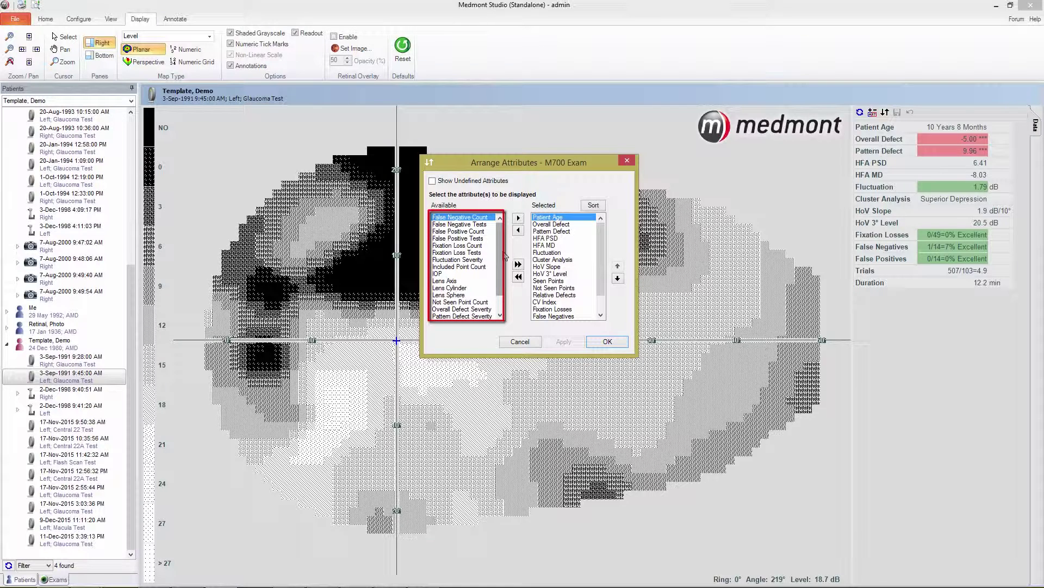
scroll(504, 262, "down", 1)
scroll(504, 262, "down", 1)
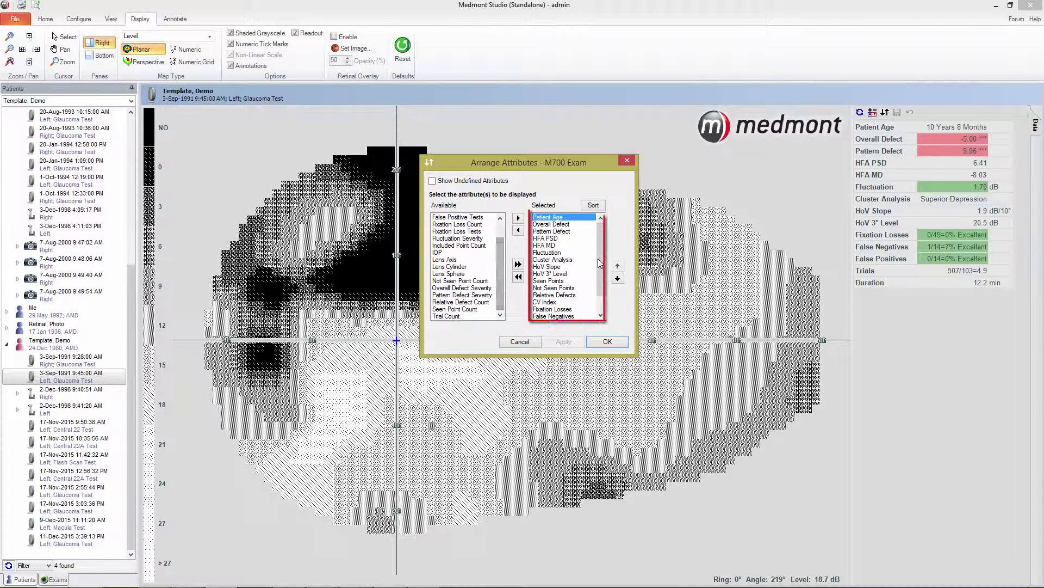
left_click_drag(600, 263, 595, 286)
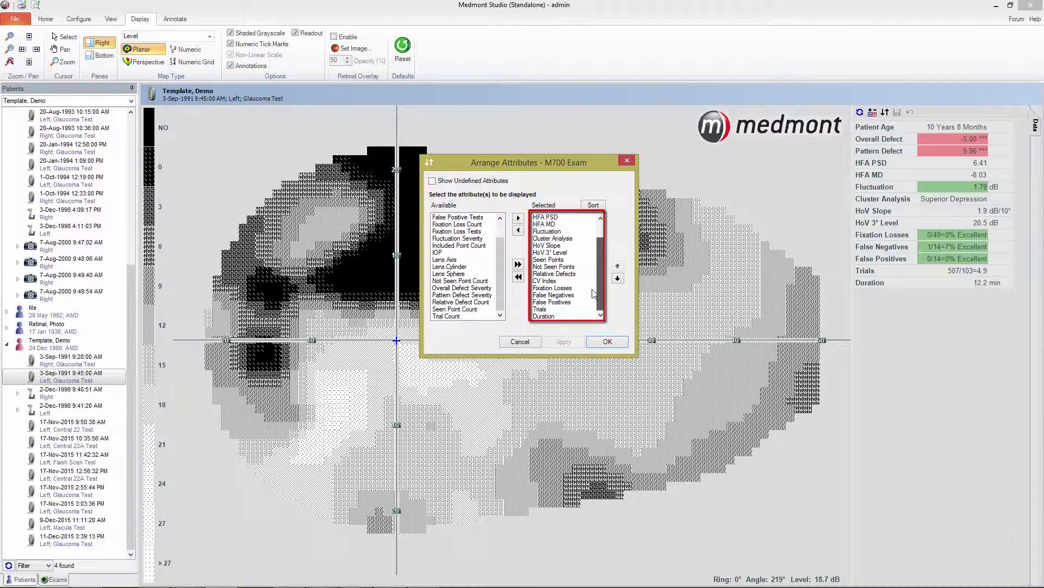
left_click(447, 246)
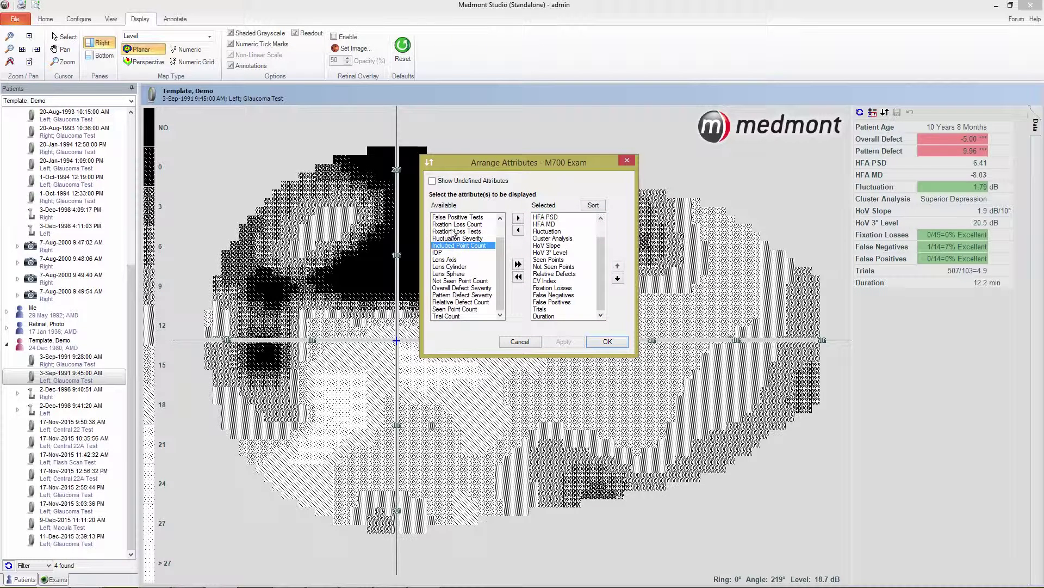
left_click(453, 238, "ctrl")
left_click(440, 255, "ctrl")
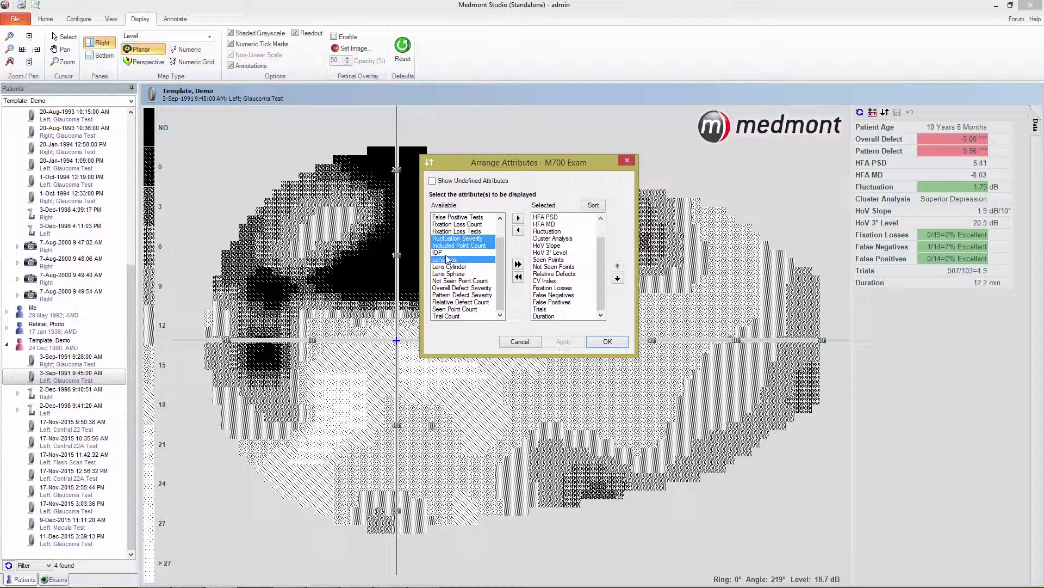
left_click(445, 260, "ctrl")
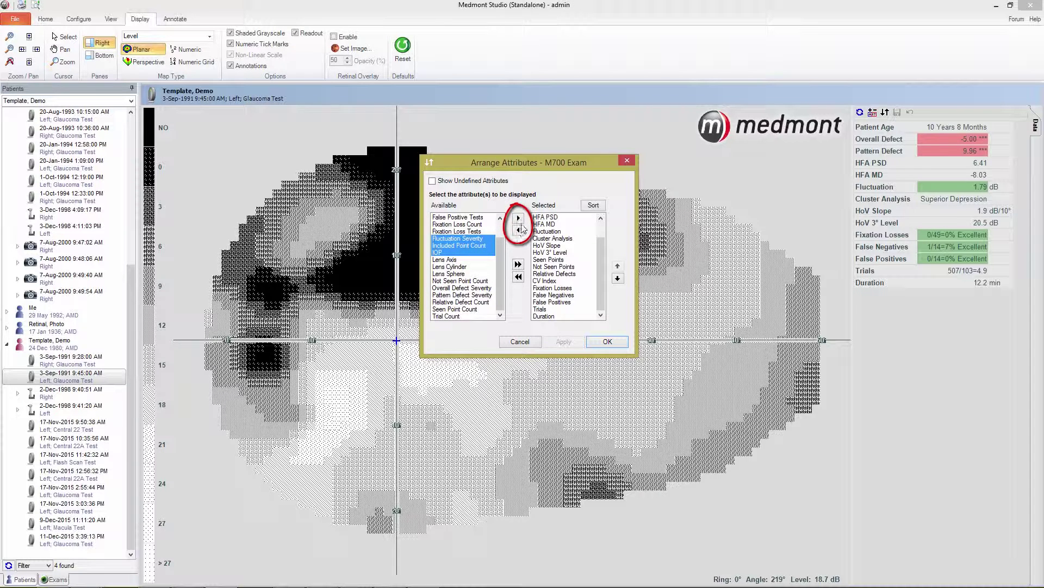
left_click(472, 245, "ctrl")
left_click(465, 239, "ctrl")
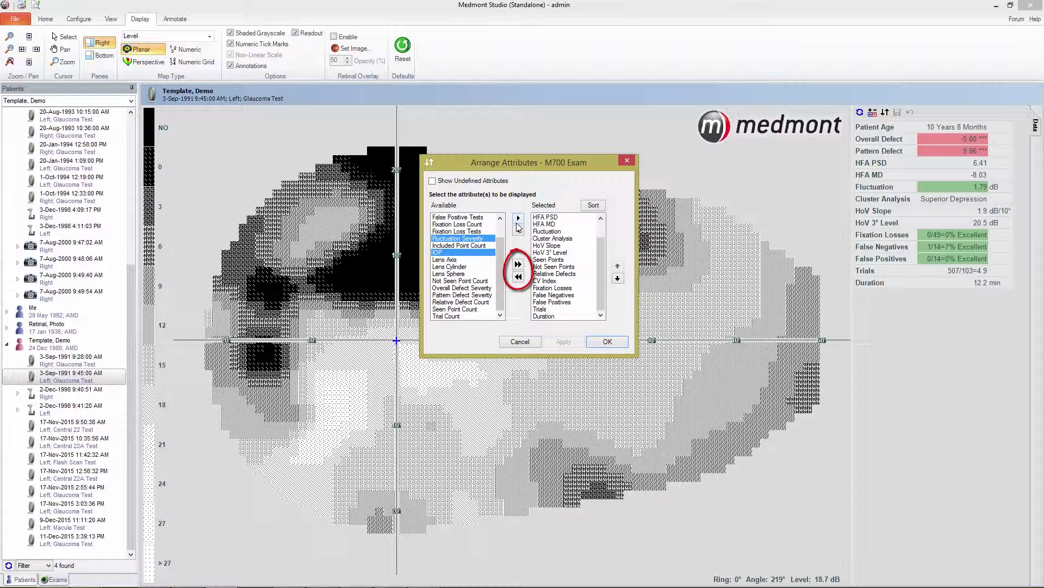
left_click(517, 219)
Step: Move Fluctuation up then back down the display order, pick CV Index, and cancel without keeping changes
left_click(547, 253)
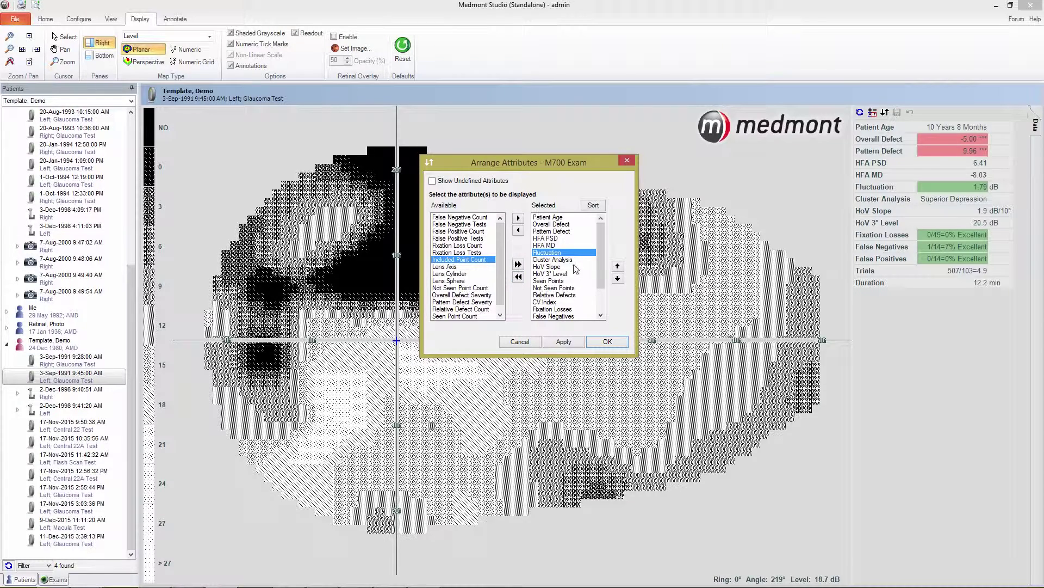
left_click(617, 266)
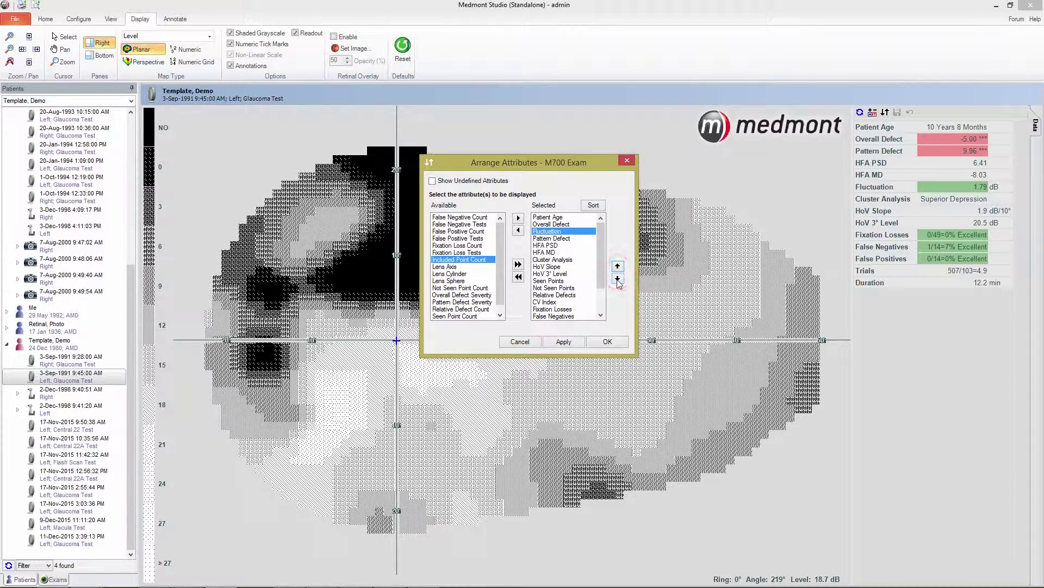
left_click(618, 281)
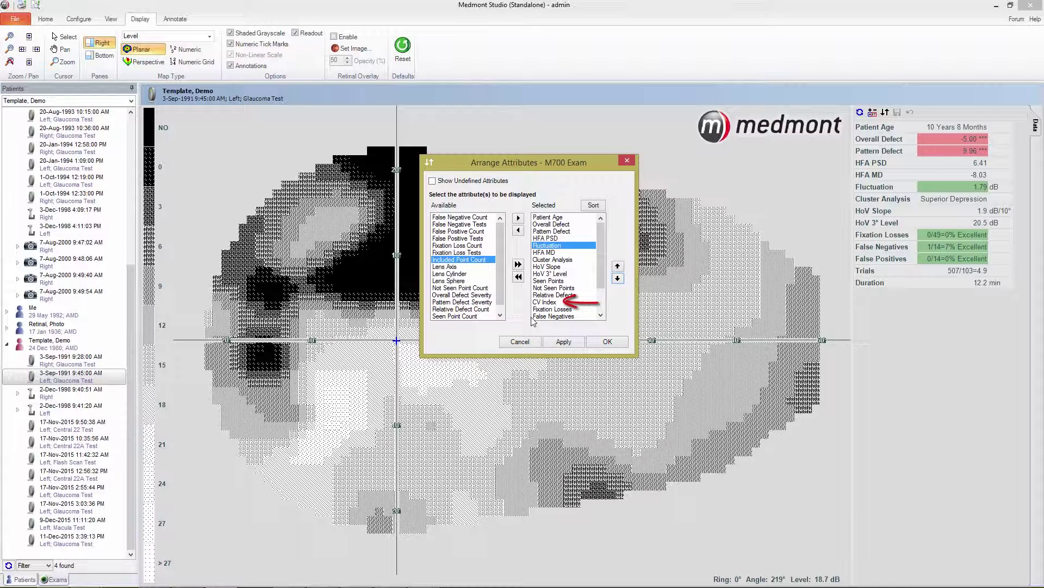
left_click(551, 303)
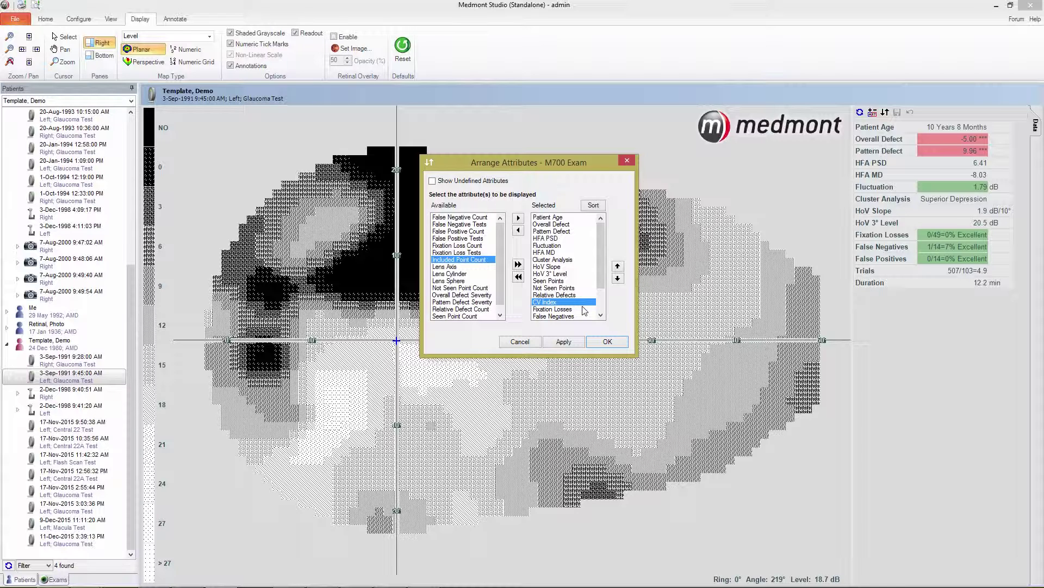
left_click(520, 343)
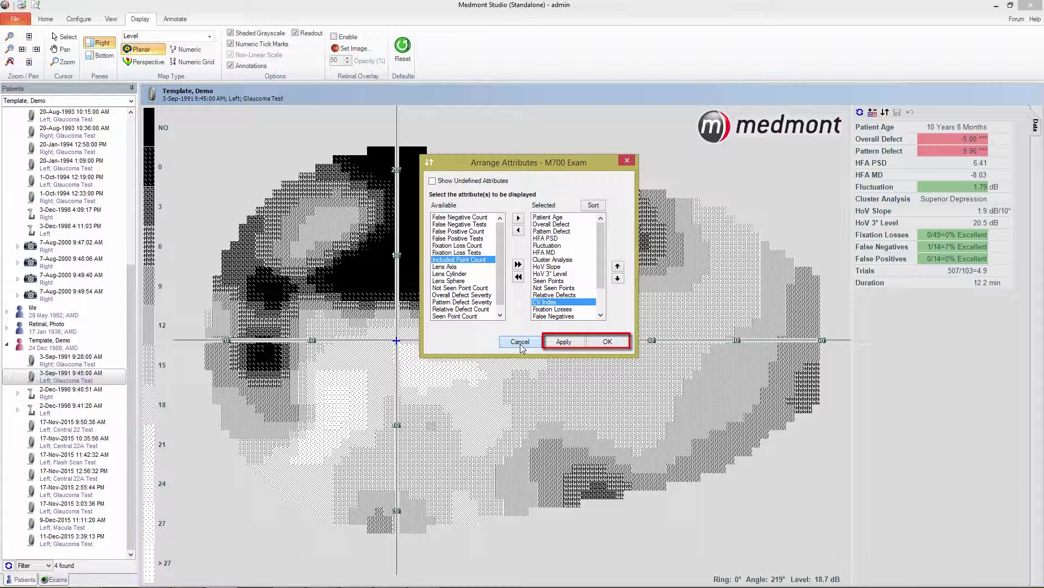
left_click(520, 344)
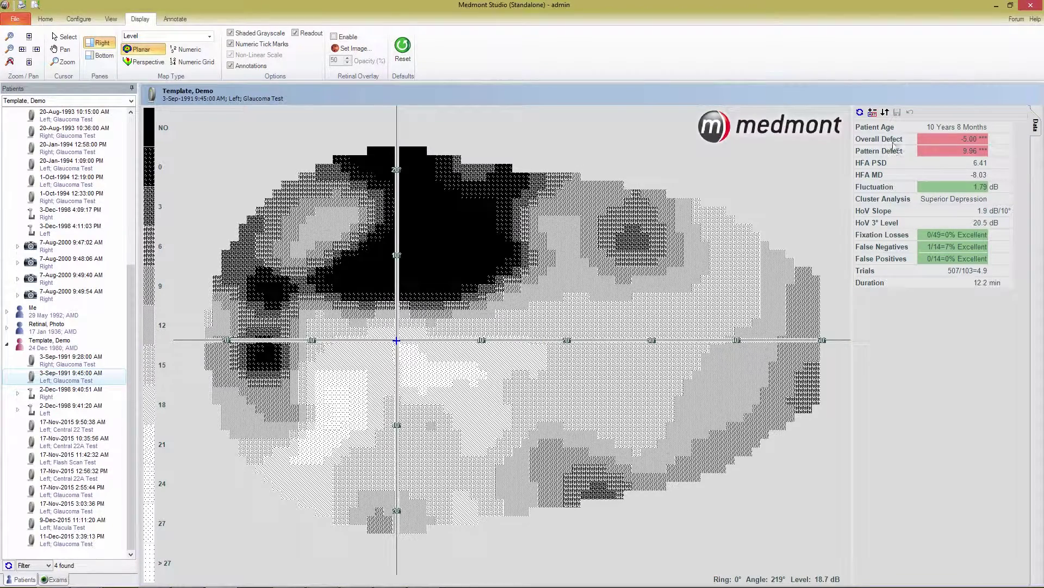
Step: Show the M700 Exam attributes list, toggling the exam type, and select the Duration attribute
left_click(871, 112)
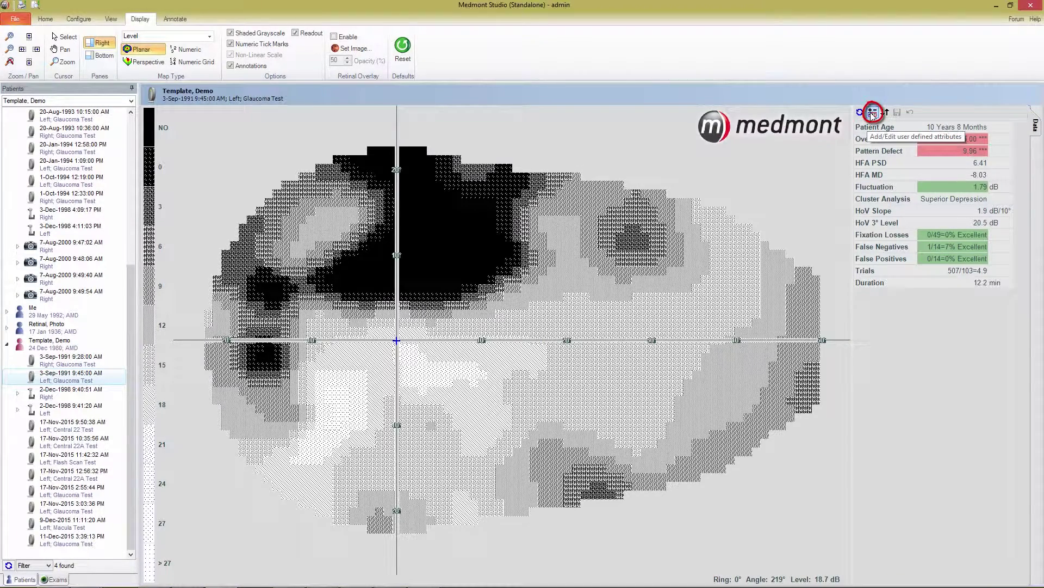
left_click(872, 113)
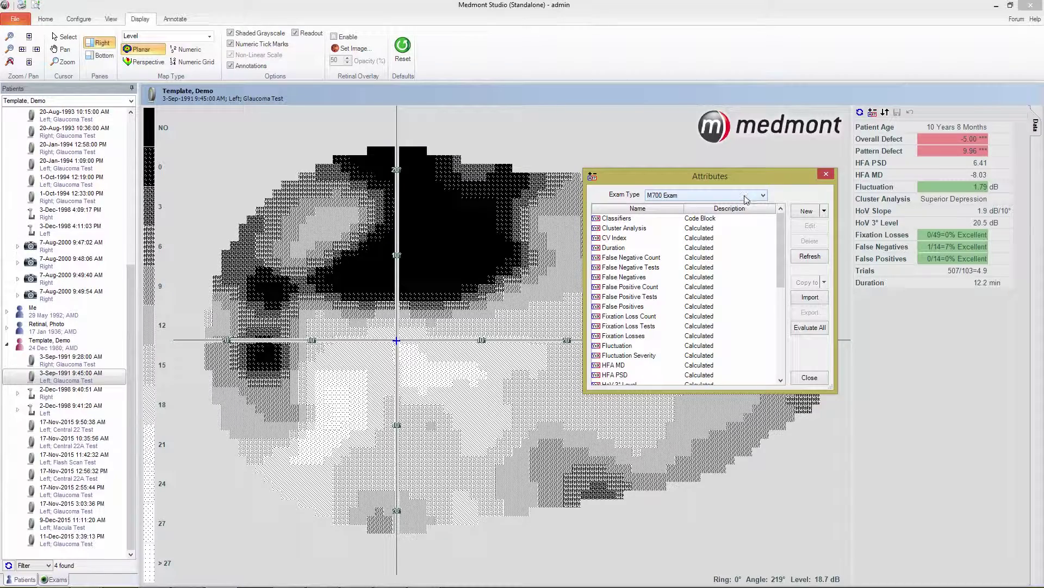
key("Down")
key("Up")
left_click(726, 249)
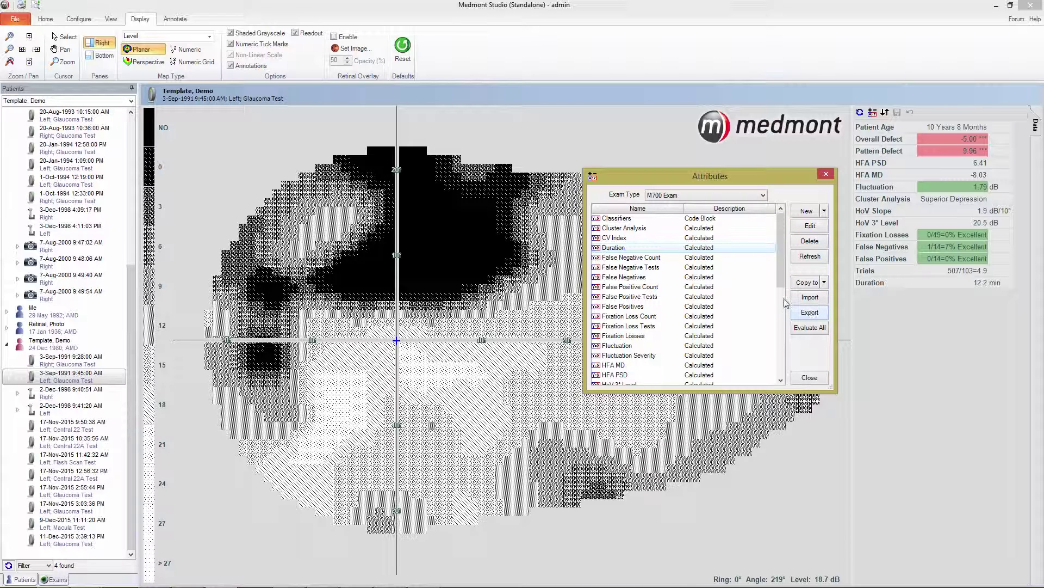
Step: Start a new calculated attribute and a new code block, cancelling both without saving
left_click(824, 210)
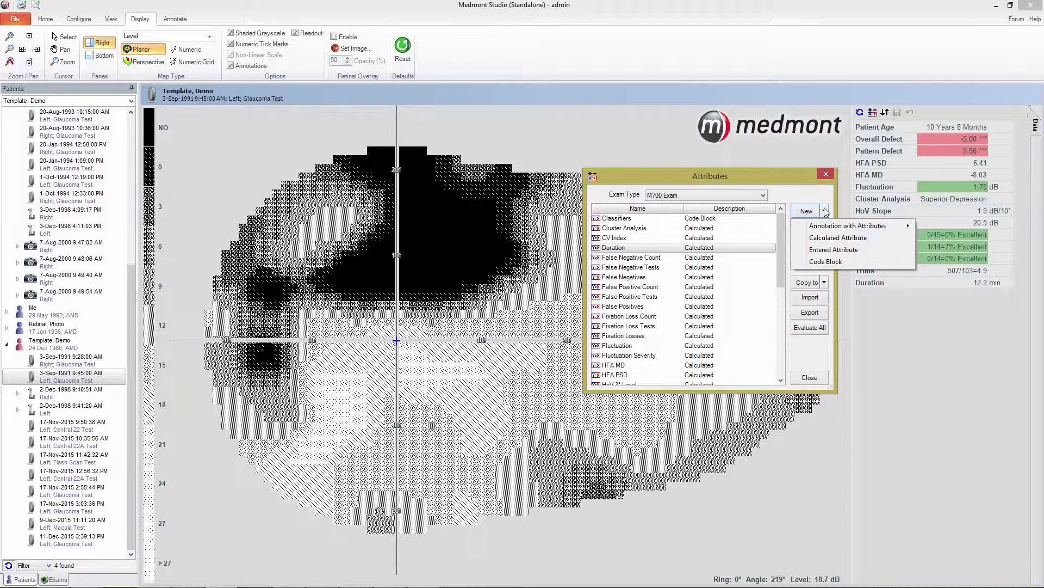
mouse_move(847, 225)
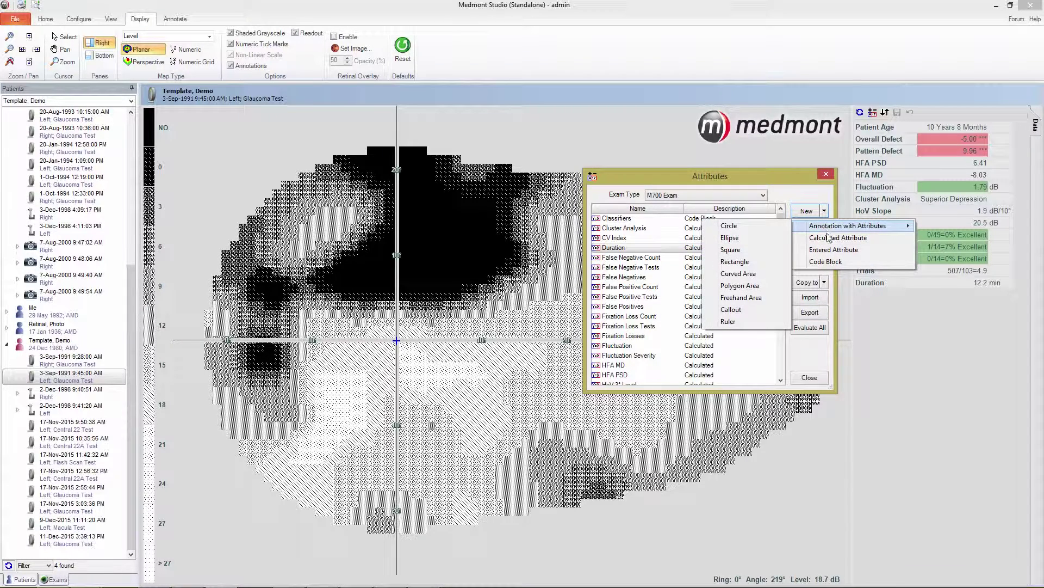
left_click(830, 238)
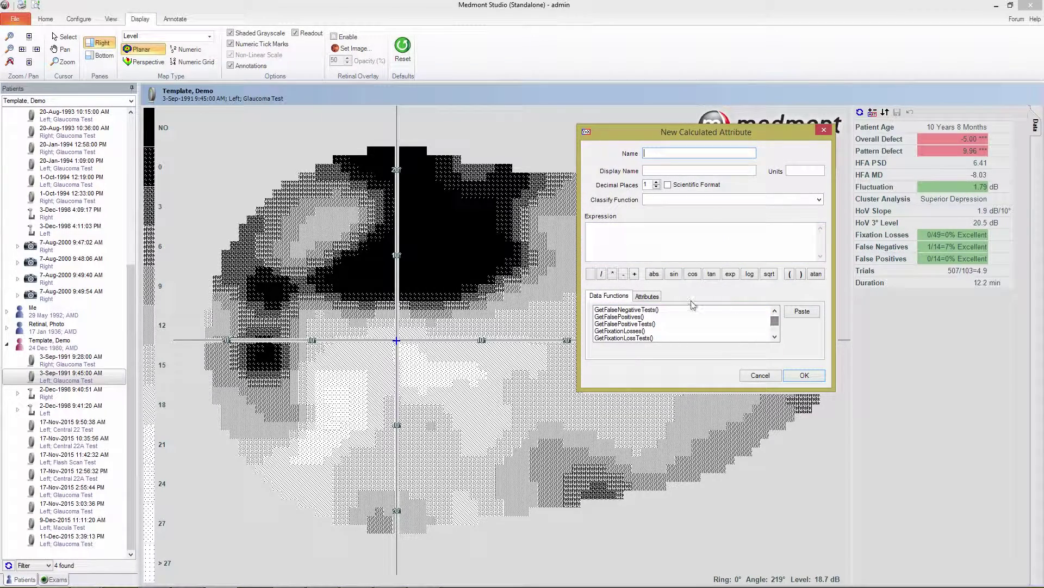
left_click(648, 296)
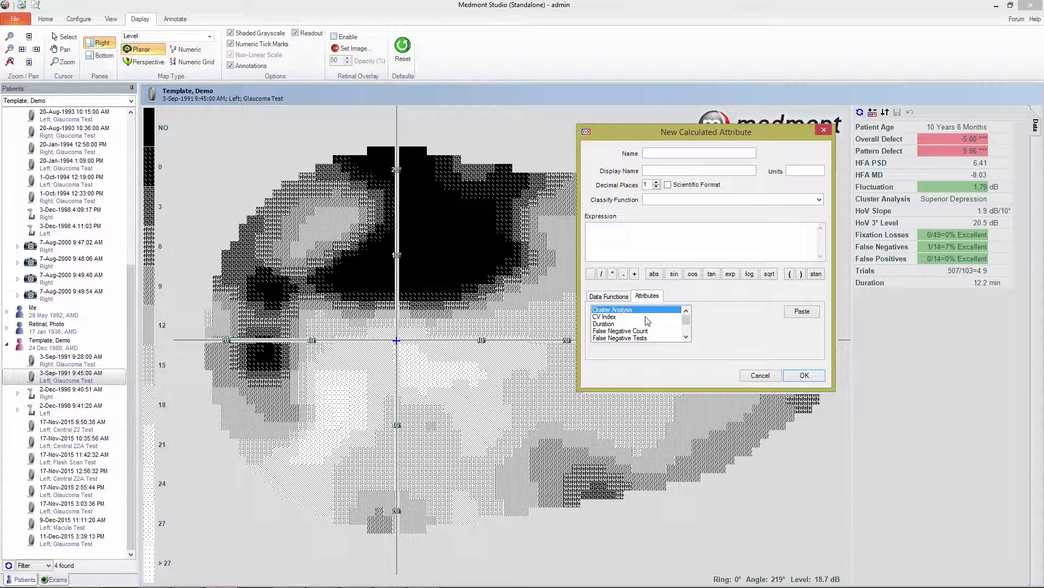
left_click(760, 376)
left_click(824, 211)
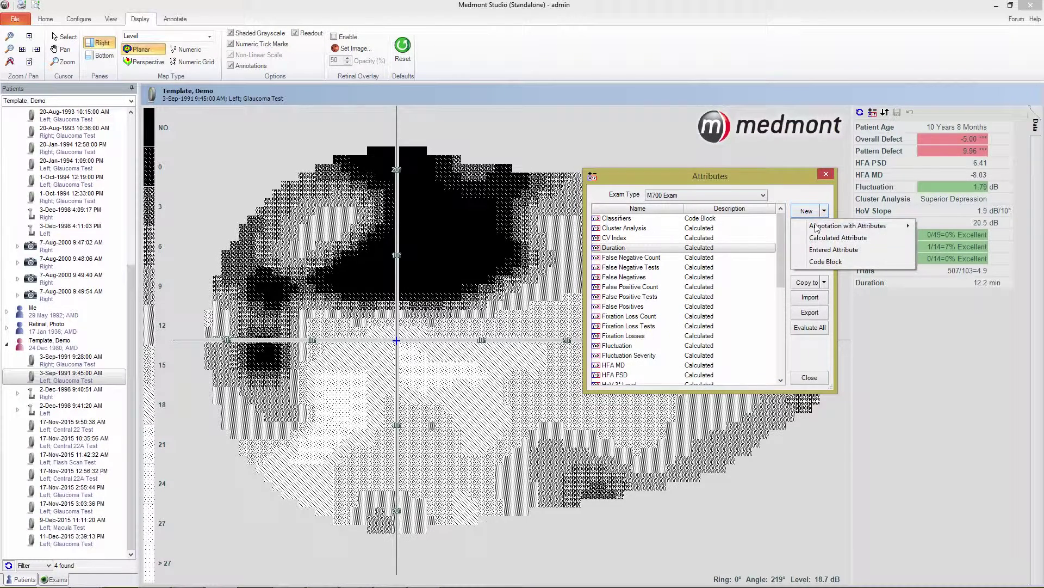
left_click(808, 260)
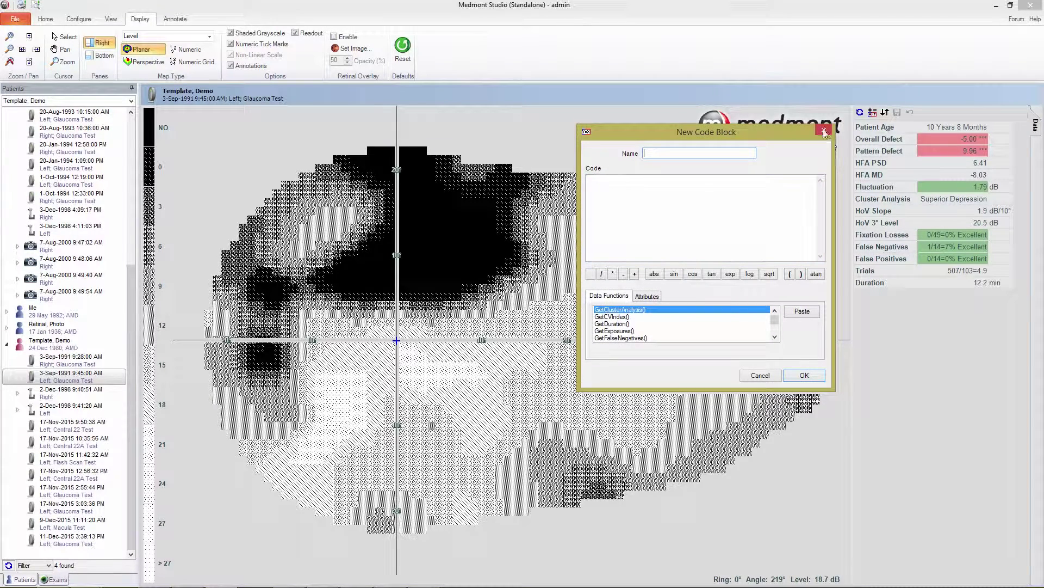
left_click(824, 131)
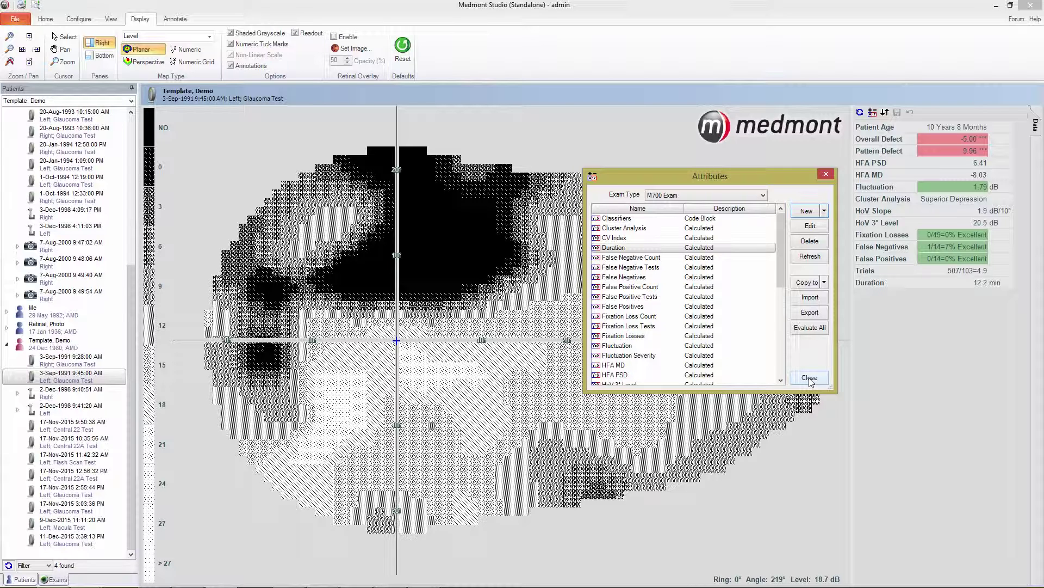
Step: Close the Attributes list and switch to the Annotate ribbon
left_click(810, 380)
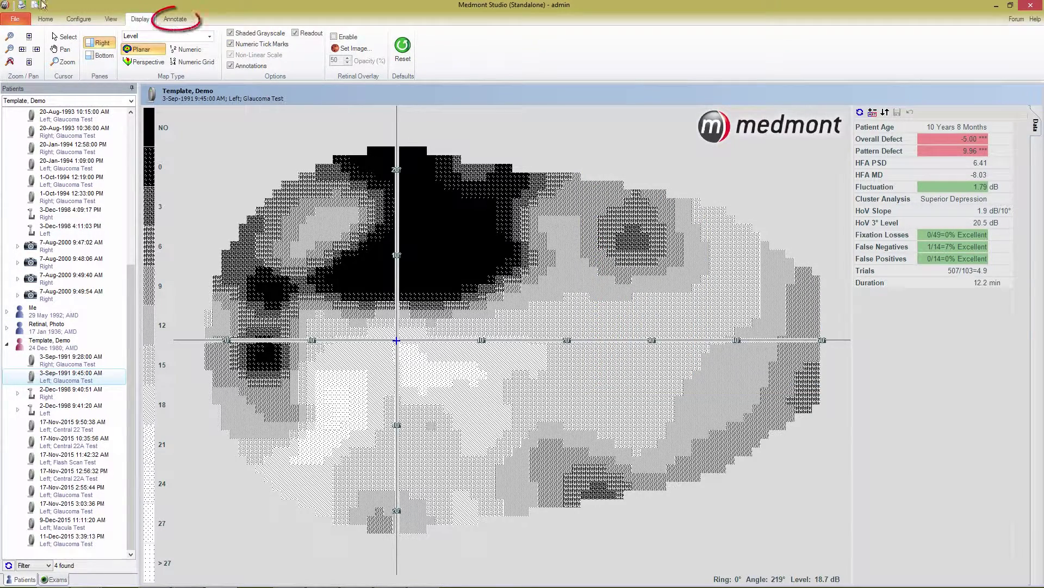
left_click(181, 25)
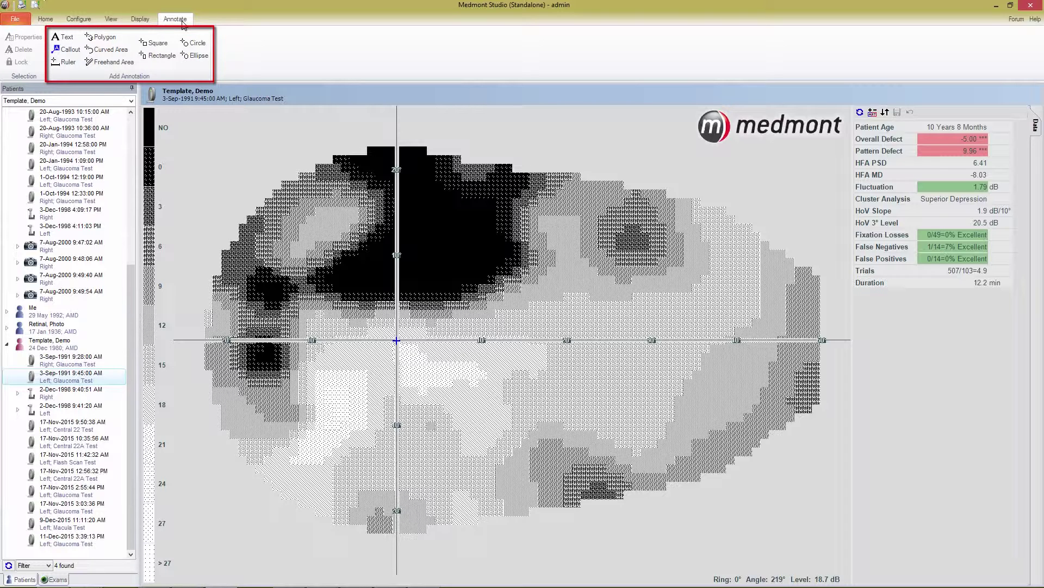
Step: Place a callout labelled 'Defect' in the dark region above the map centre and nudge its label
left_click(70, 52)
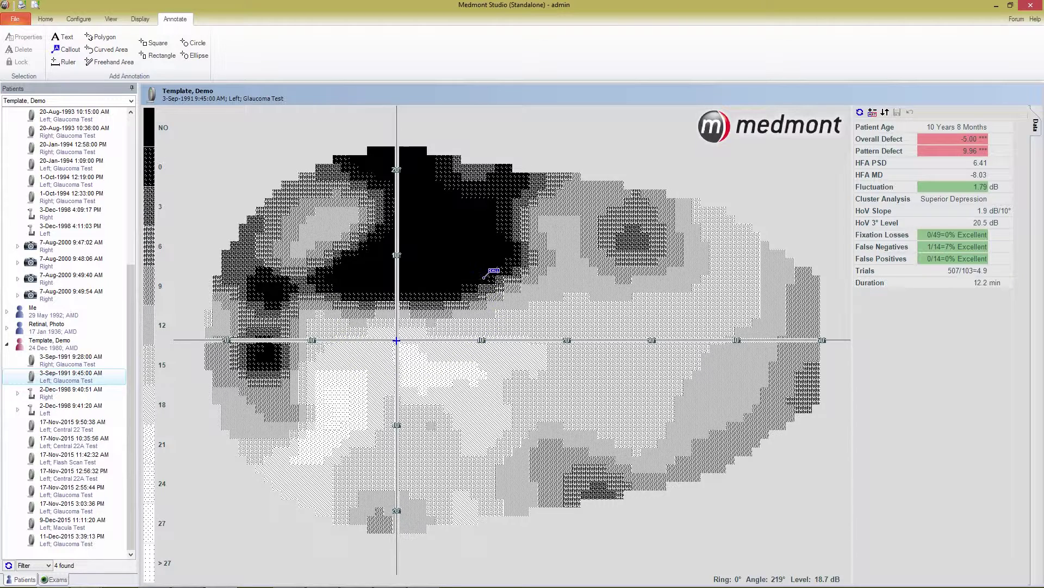
left_click(462, 241)
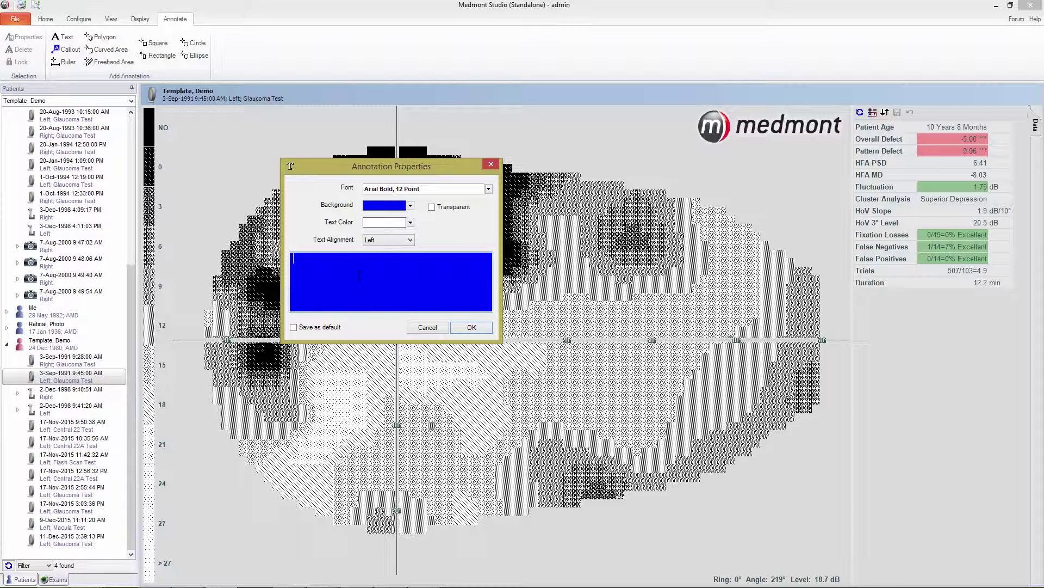
type("Defect")
left_click(467, 328)
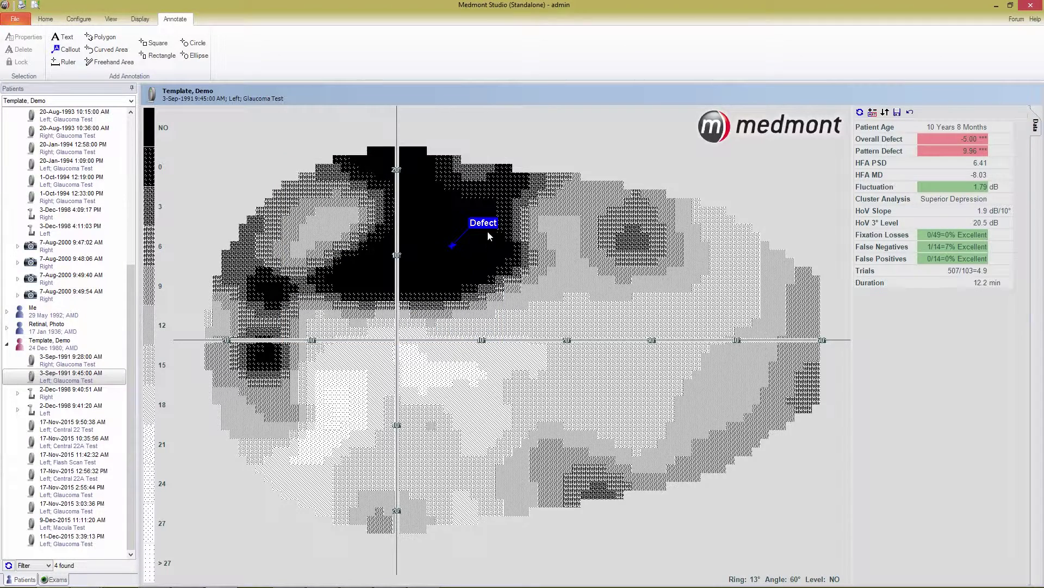
mouse_move(493, 228)
left_mouse_down()
mouse_move(511, 257)
mouse_move(411, 307)
mouse_move(354, 222)
mouse_move(491, 218)
left_mouse_up()
Step: Give the Defect callout a bright green background via its annotation properties
double_click(496, 219)
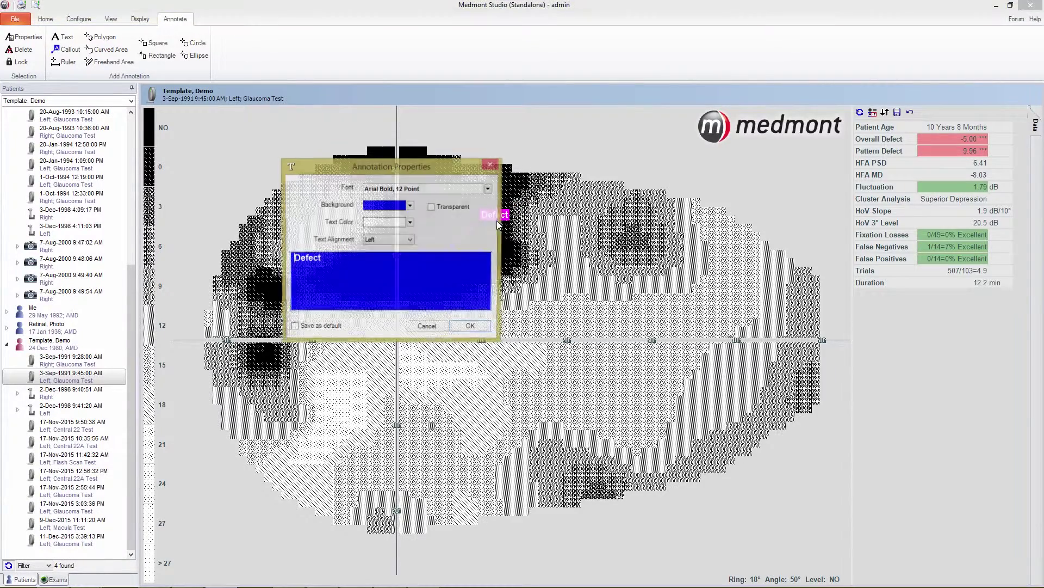
left_click(411, 205)
left_click(441, 194)
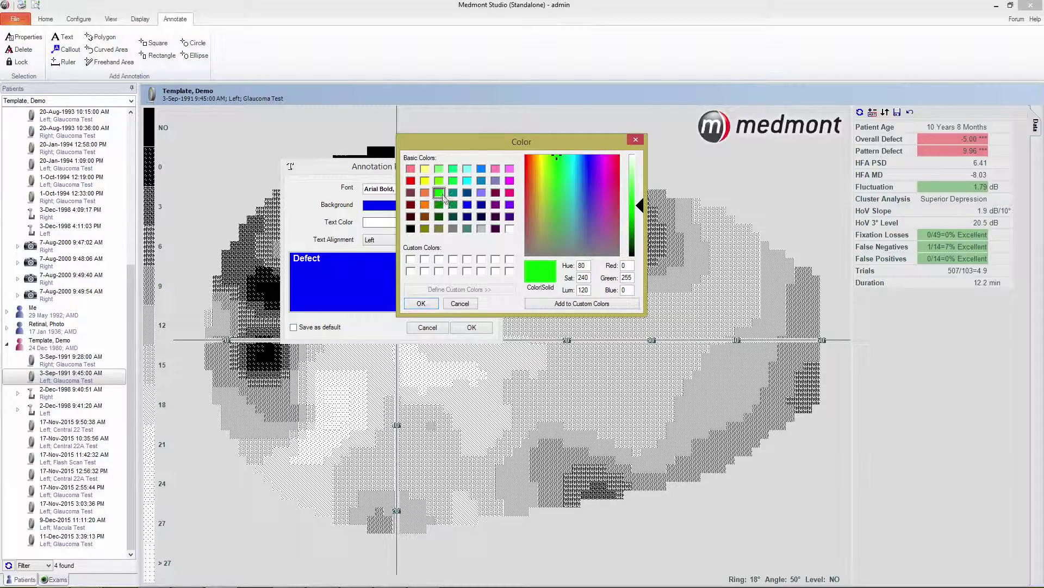
left_click(421, 303)
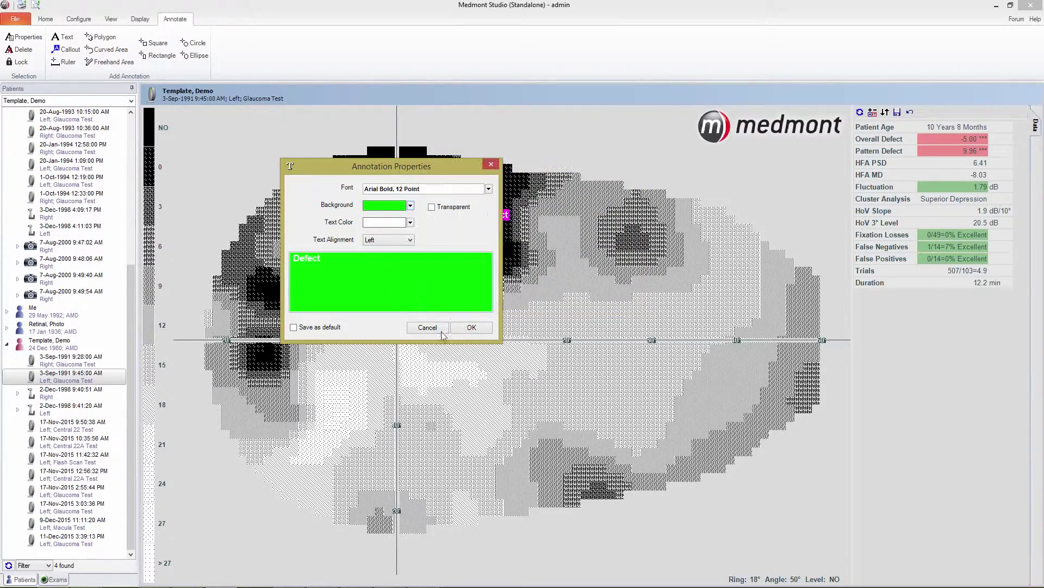
left_click(471, 327)
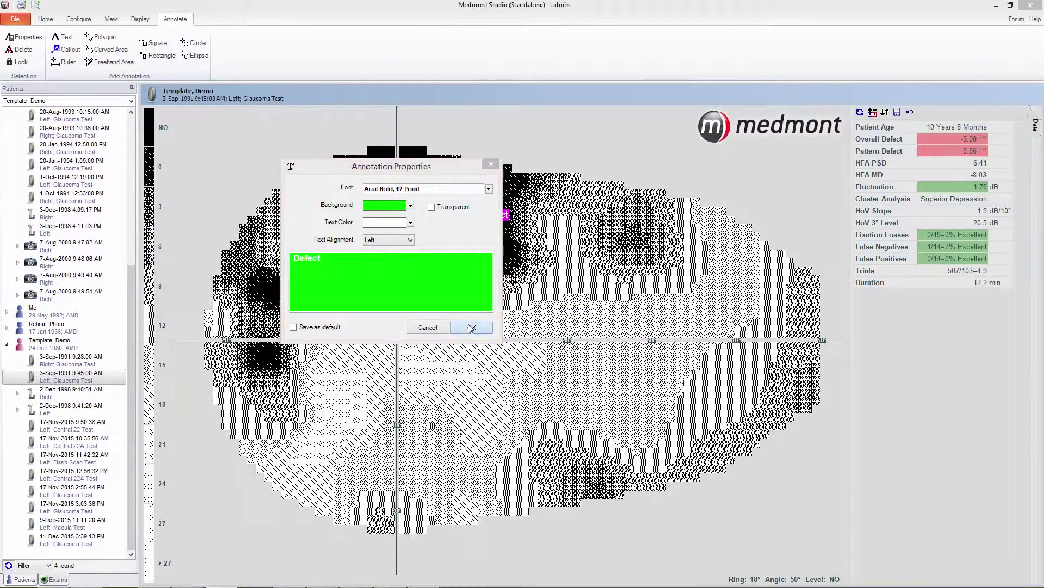
Step: Move the Defect label left of its point and reopen its properties without further changes
left_click(504, 299)
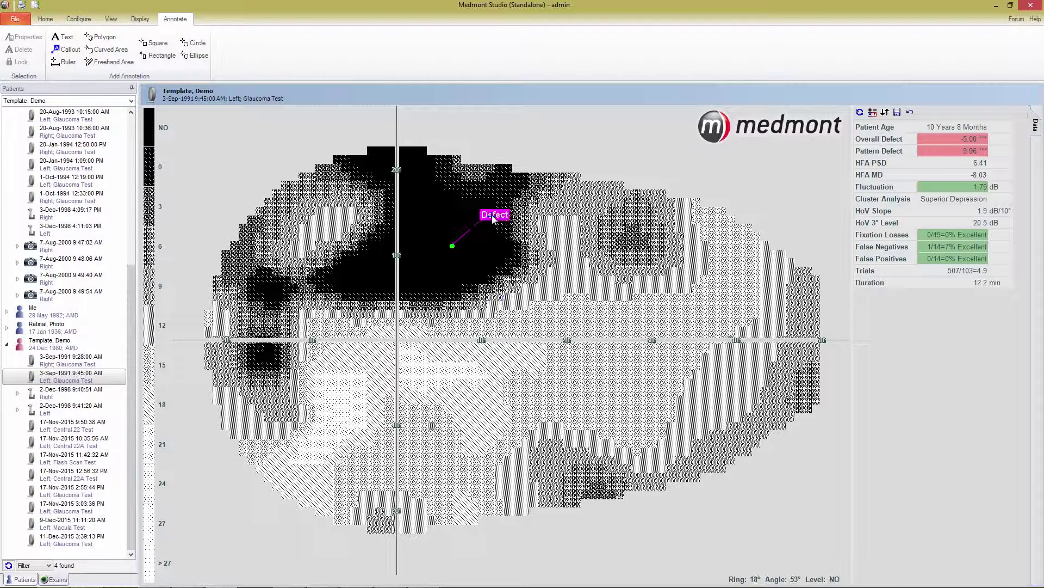
left_click_drag(507, 217, 438, 221)
double_click(437, 219)
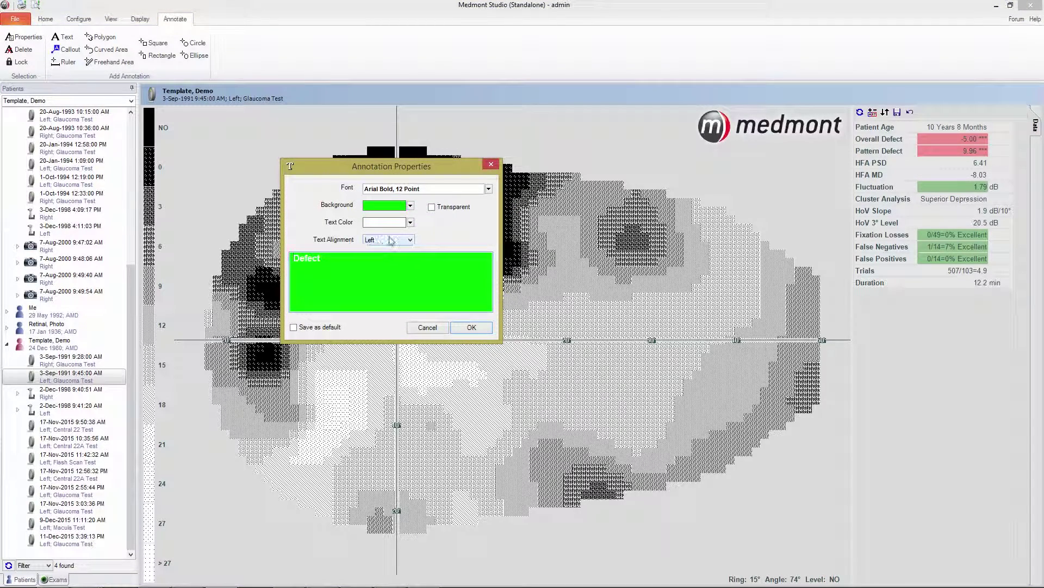
left_click(428, 326)
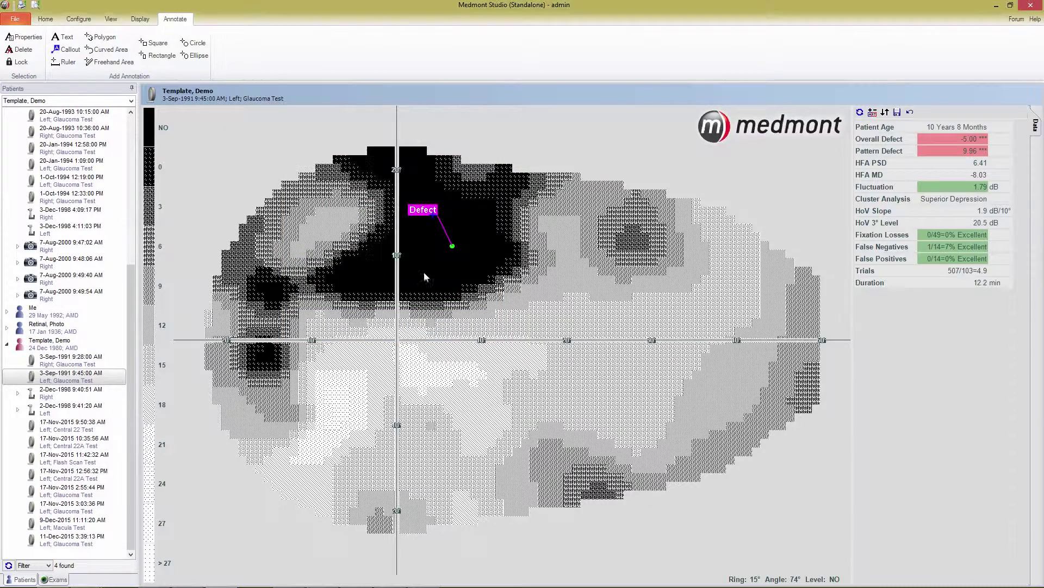
Step: Draw a ruler line along the horizontal meridian with its measurement callout set to Show always
left_click(445, 237)
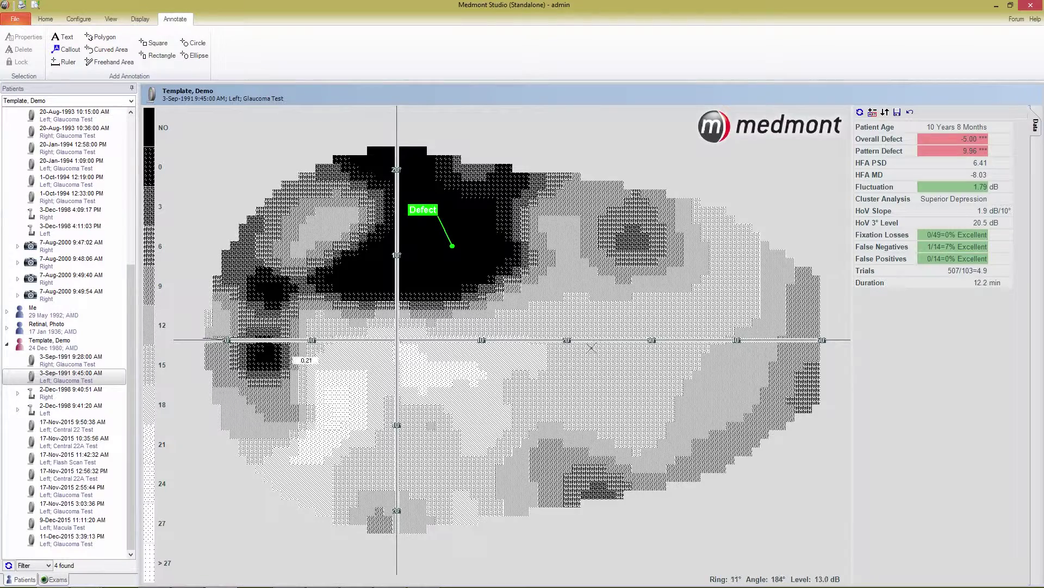
left_click(814, 337)
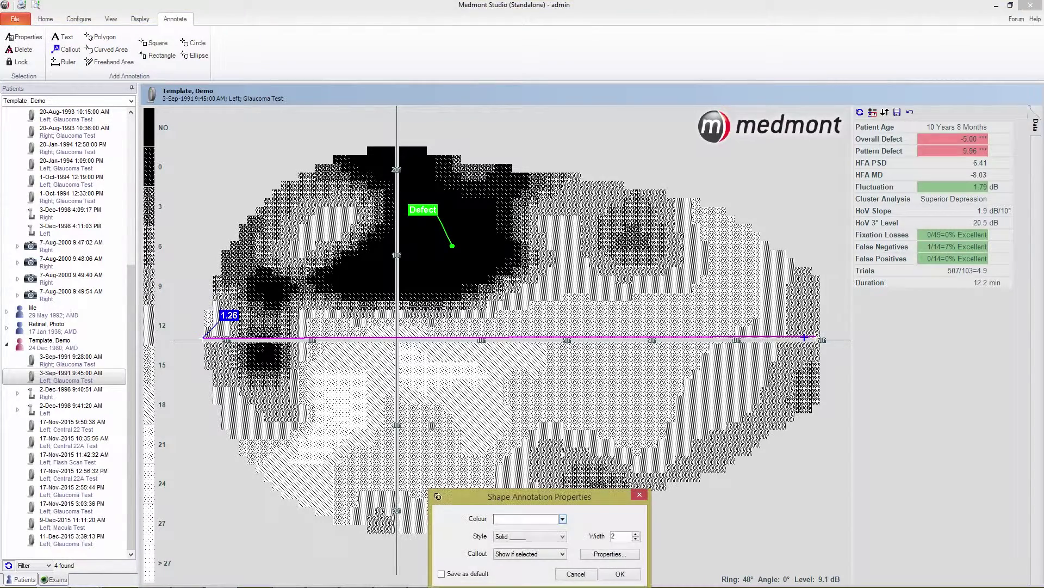
left_click_drag(558, 483, 558, 354)
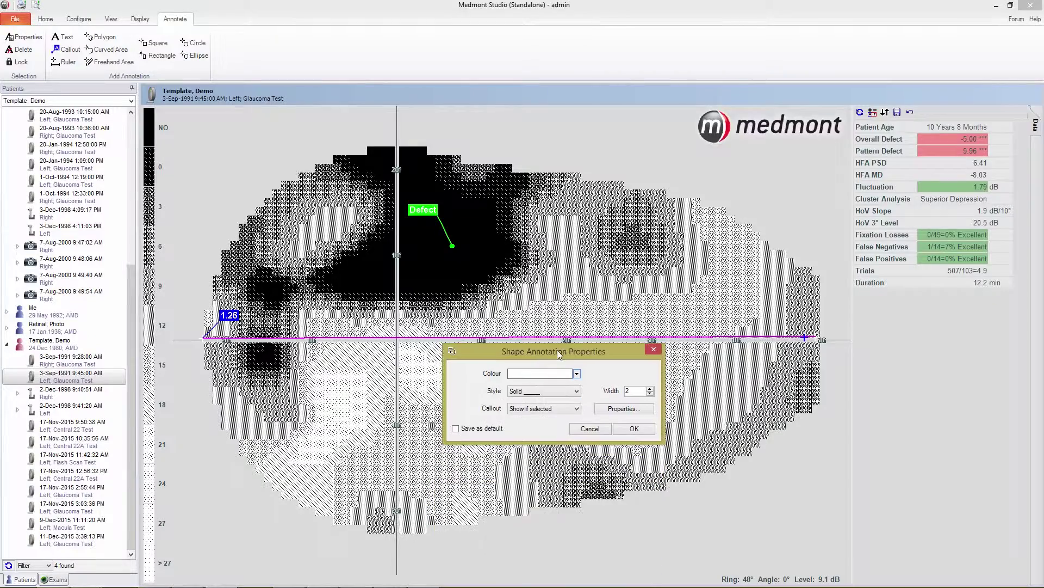
left_click(531, 410)
left_click(534, 431)
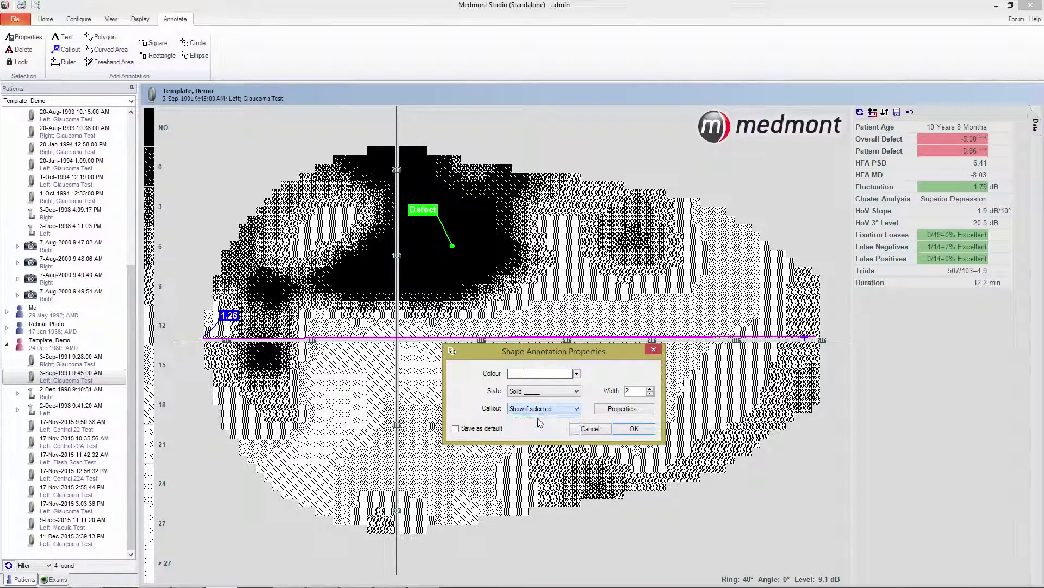
left_click(629, 429)
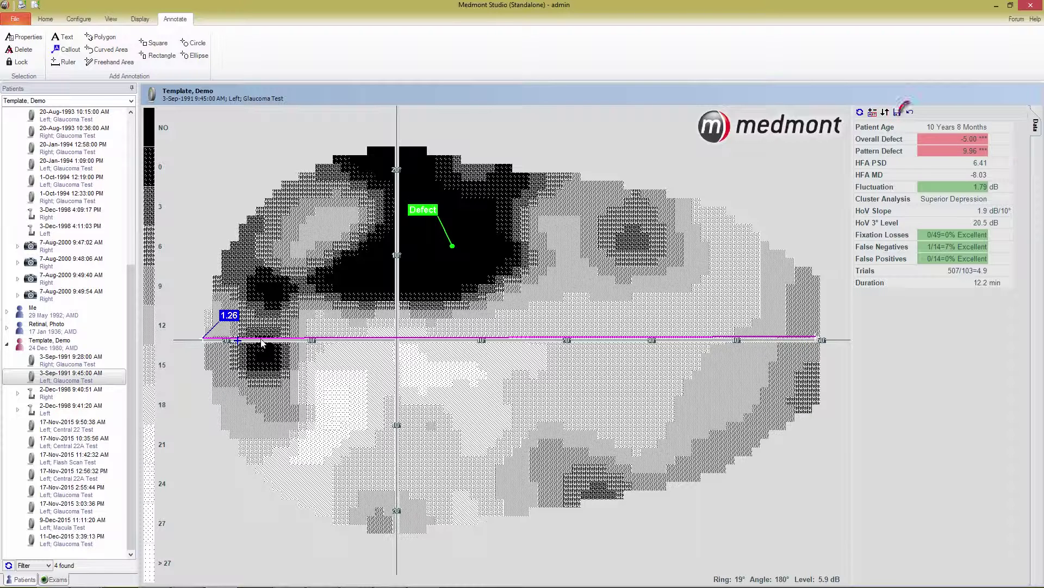
Step: Undo the ruler line, removing its 1.26 measurement from the map
key("ctrl+z")
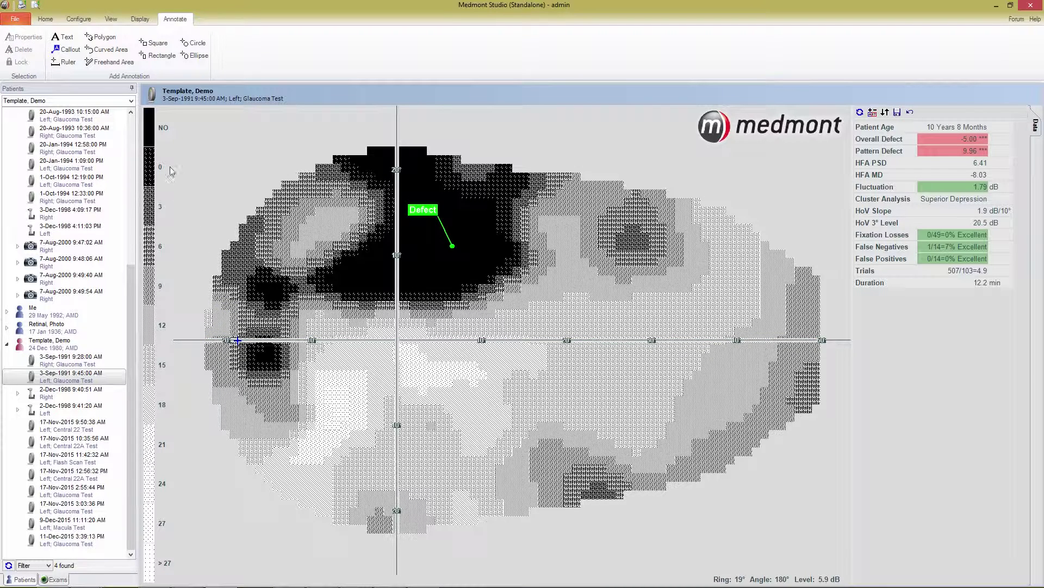